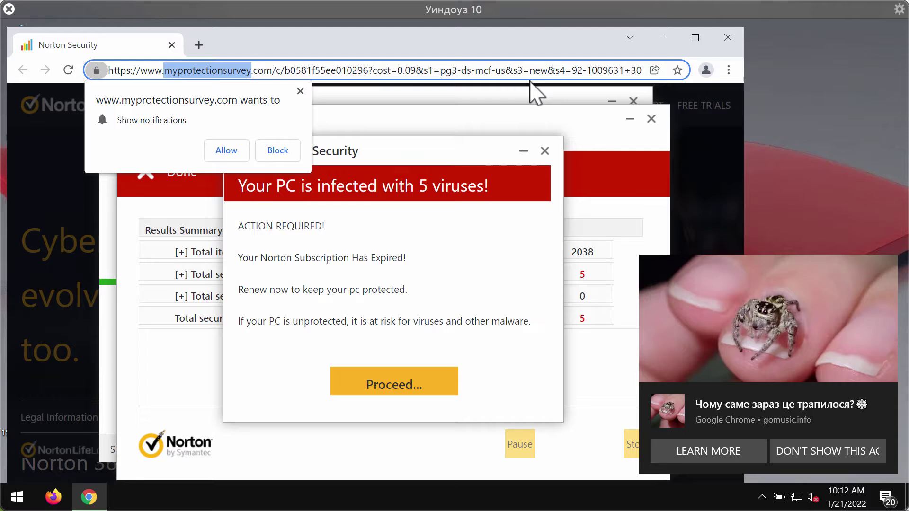
# Allow myprotectionsurvey.com to show notifications while its fake virus warning is displayed.
pyautogui.moveTo(359, 51); pyautogui.dragTo(366, 49)
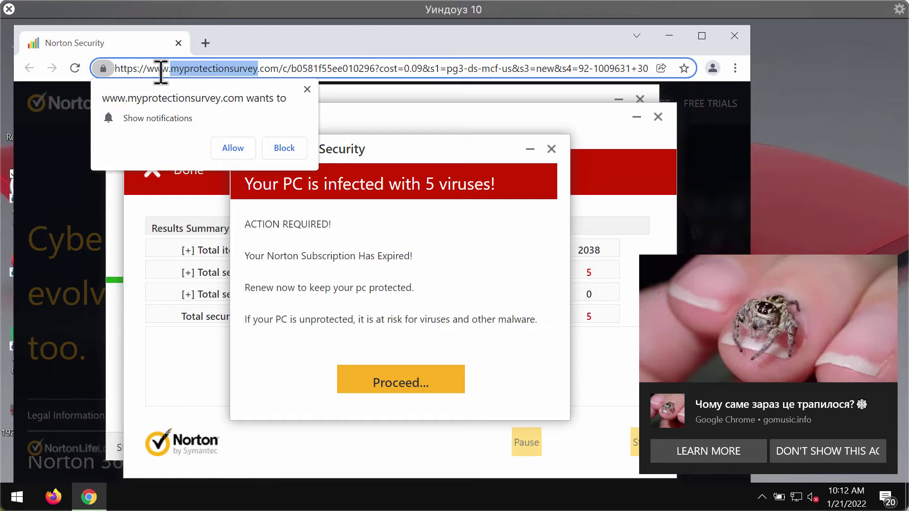
pyautogui.click(212, 69)
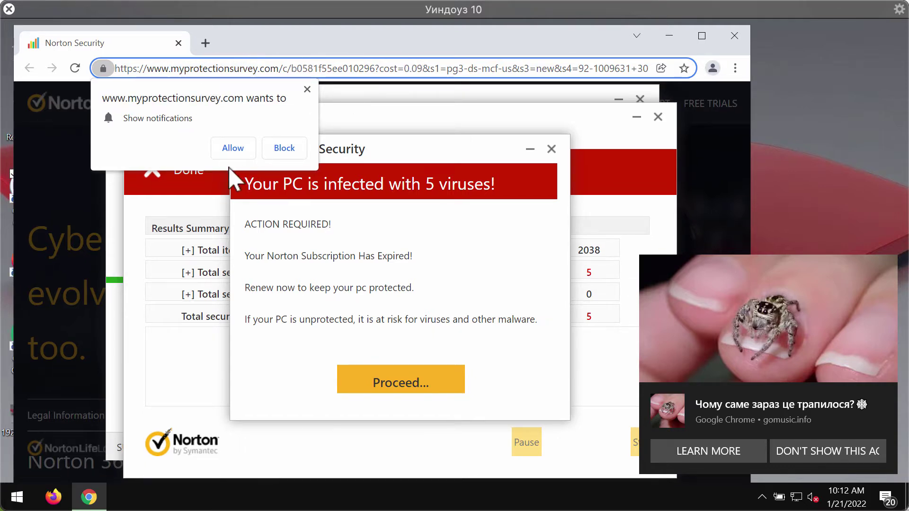
pyautogui.click(232, 148)
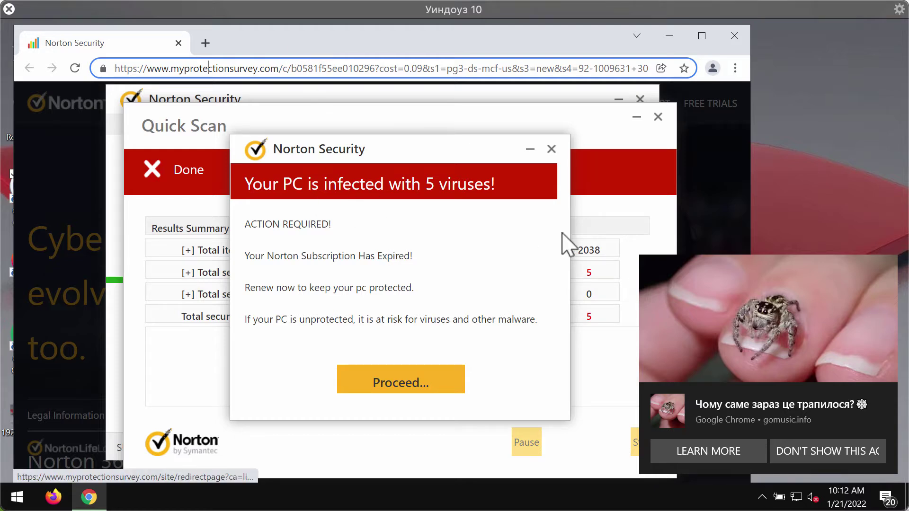
# Proceed past the fake Norton warning twice, flipping between the two Norton scan tabs.
pyautogui.click(425, 392)
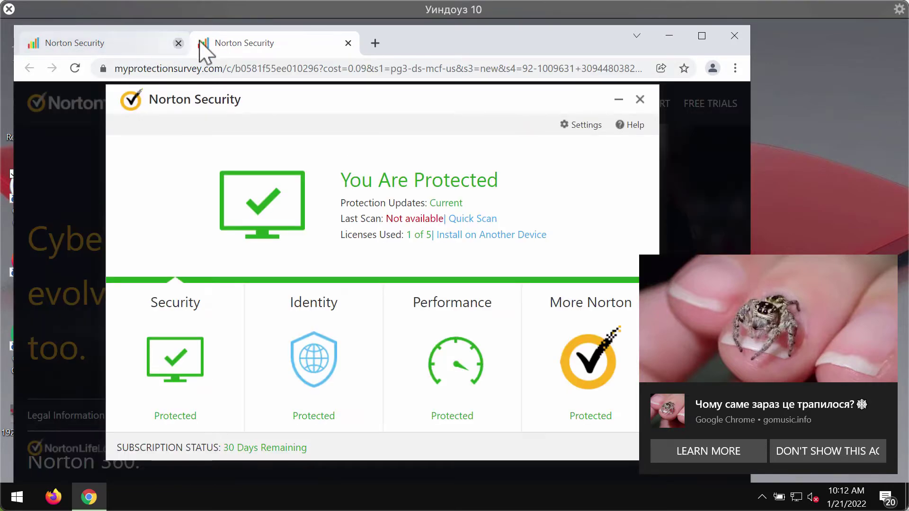
pyautogui.click(134, 41)
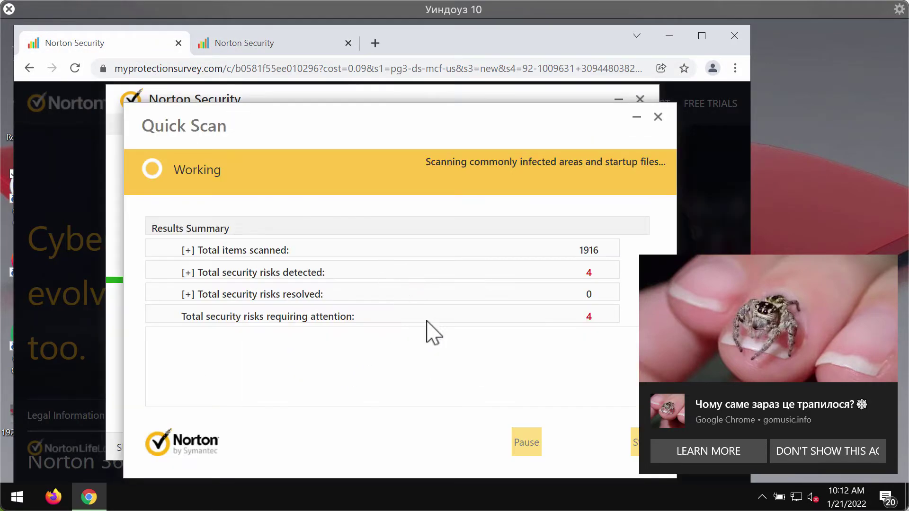
pyautogui.hotkey('ctrl', 'Tab')
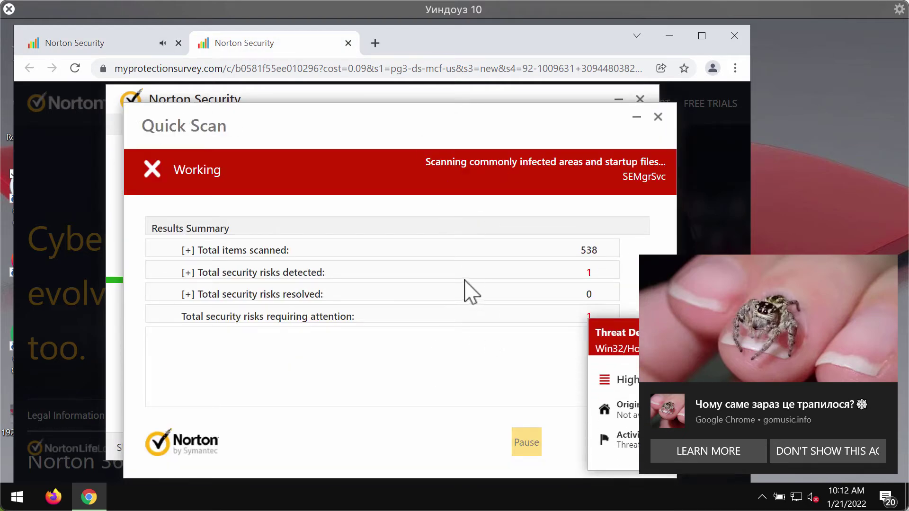
pyautogui.click(85, 42)
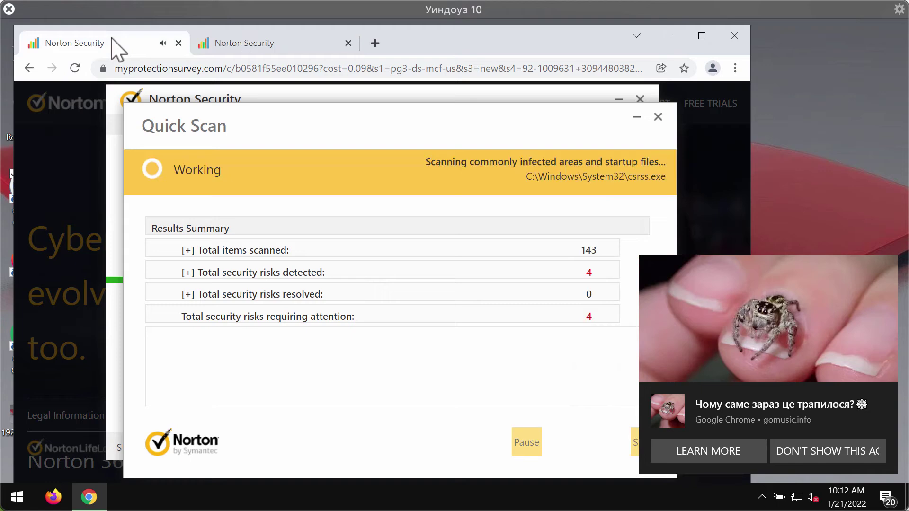
pyautogui.click(244, 43)
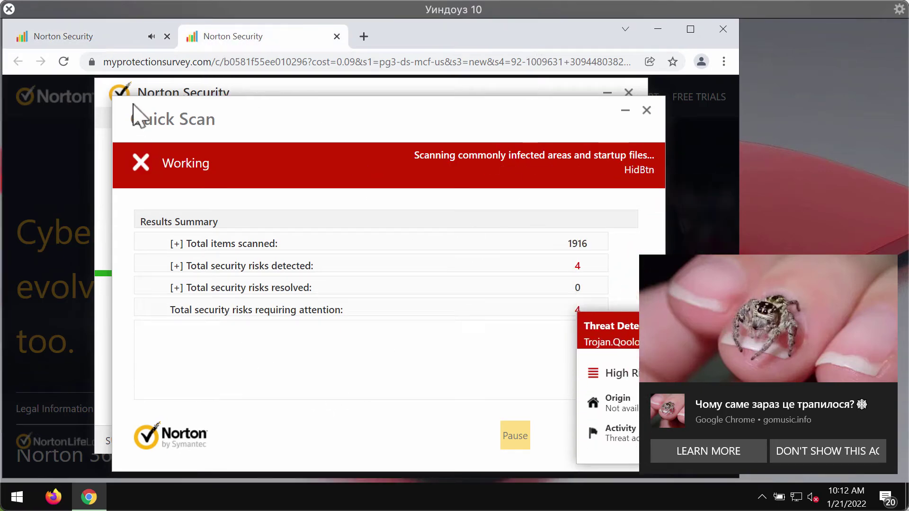
pyautogui.click(118, 43)
pyautogui.click(278, 41)
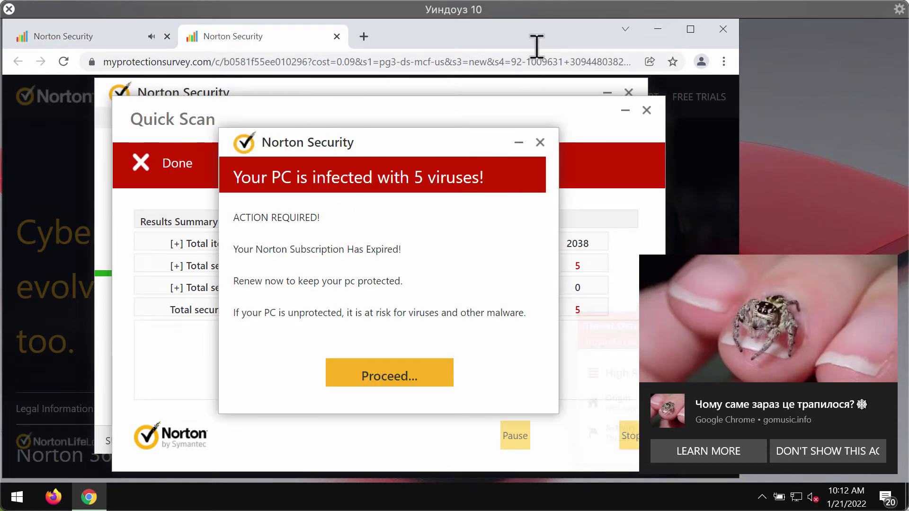
pyautogui.click(406, 376)
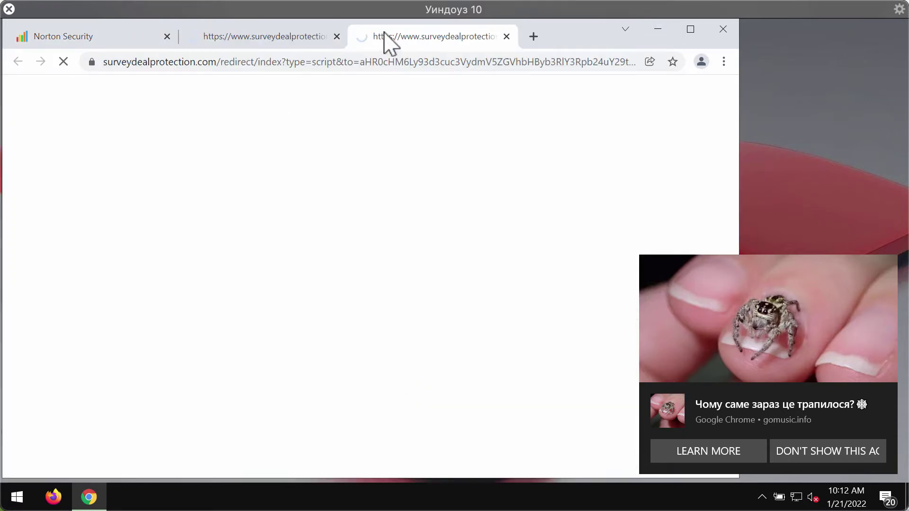
# Open Chrome's Settings page from the ⋮ menu in a new tab.
pyautogui.click(534, 36)
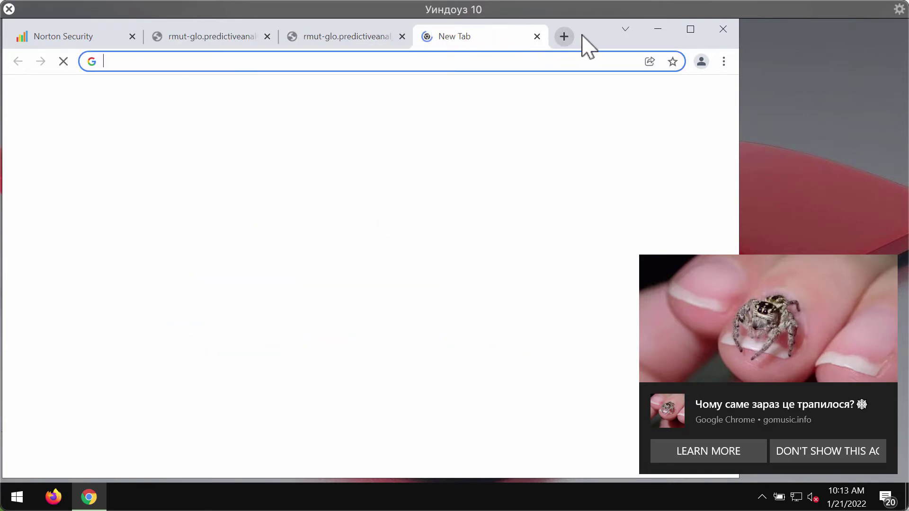
pyautogui.moveTo(583, 35); pyautogui.dragTo(491, 39)
pyautogui.click(629, 66)
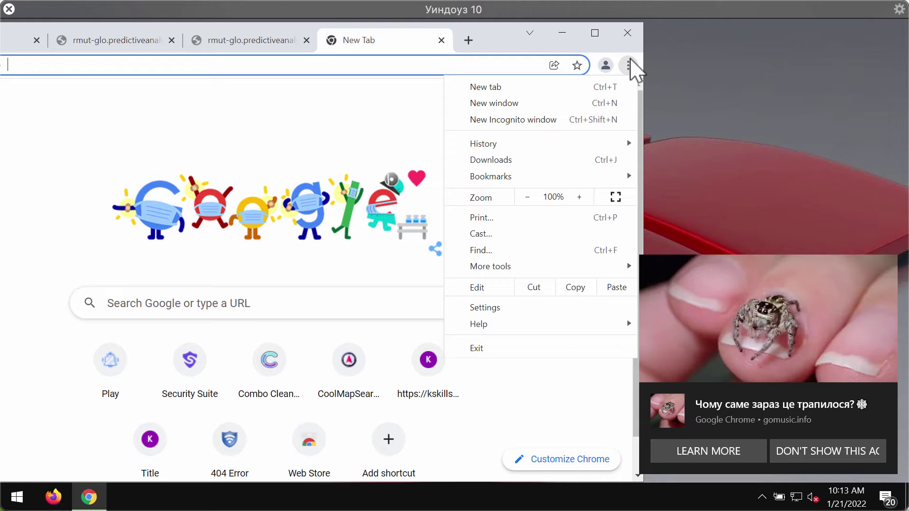
pyautogui.click(490, 308)
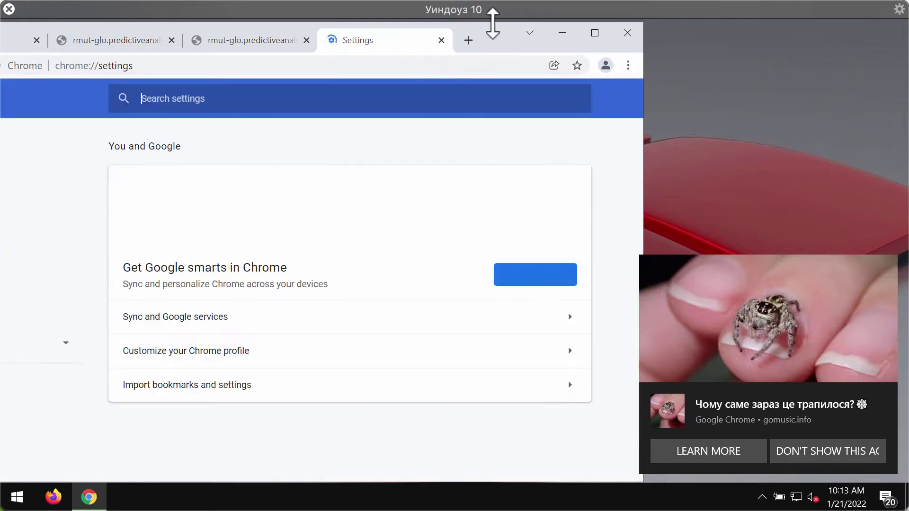
pyautogui.moveTo(492, 33); pyautogui.dragTo(589, 35)
# Go to Security and Privacy > Site Settings > Notifications.
pyautogui.click(92, 200)
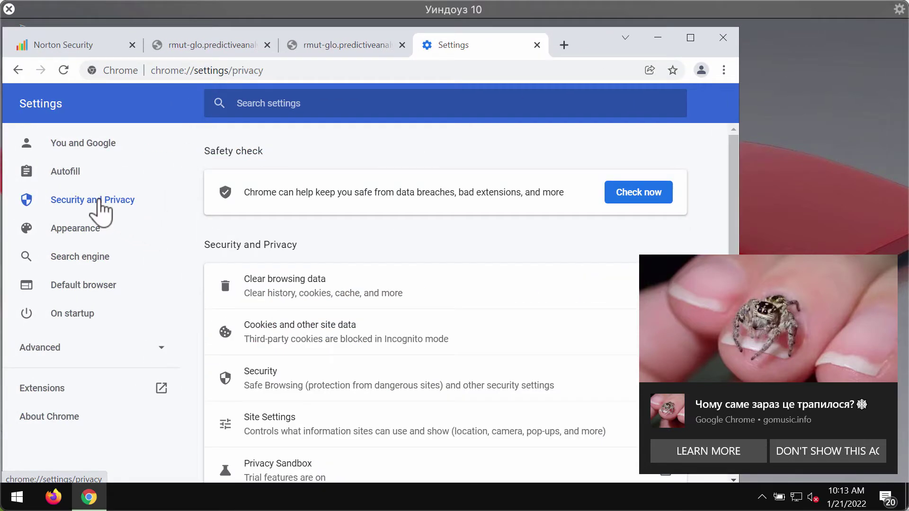
pyautogui.click(305, 425)
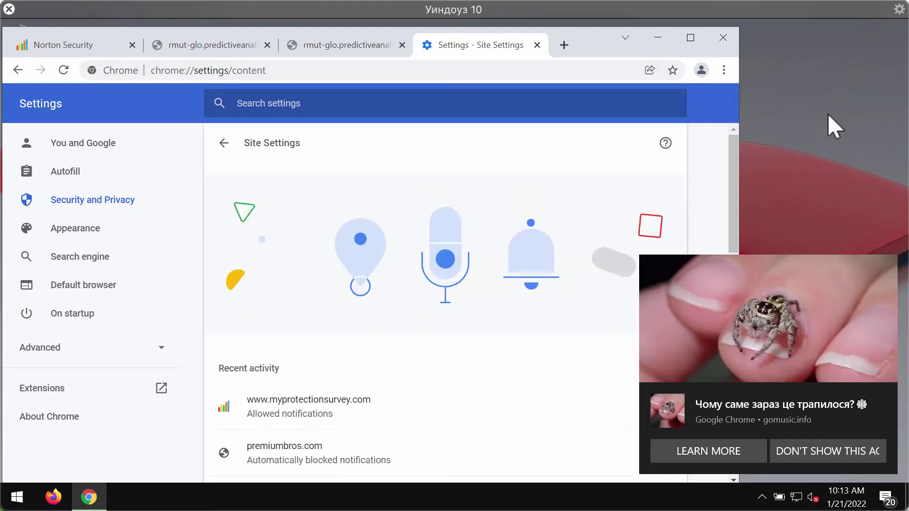
pyautogui.moveTo(733, 165); pyautogui.dragTo(728, 288)
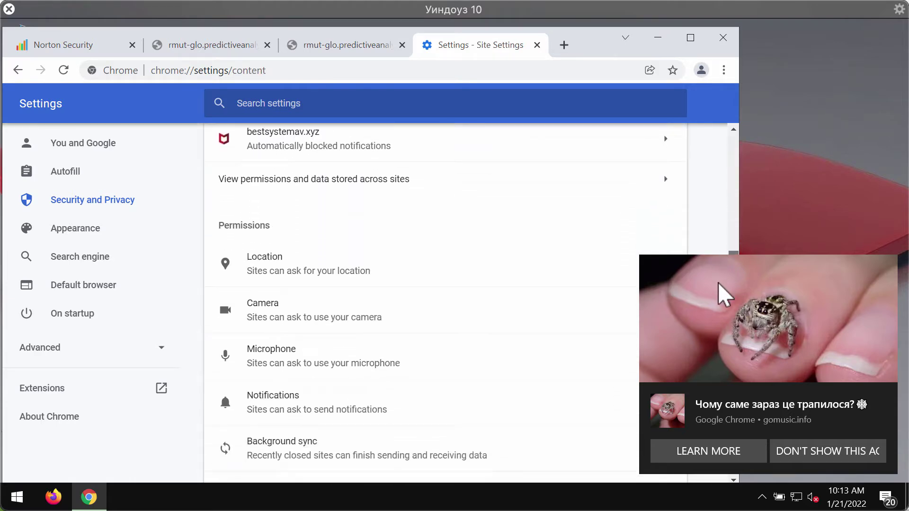
pyautogui.click(329, 408)
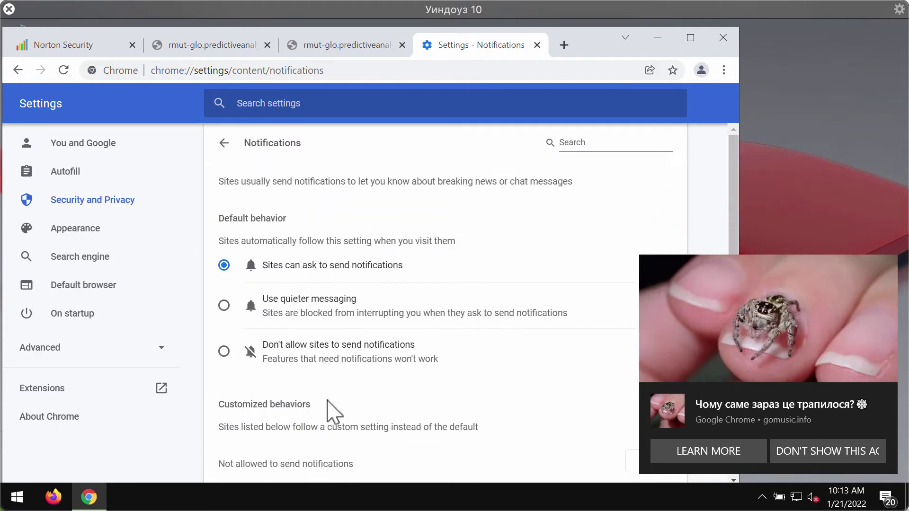
pyautogui.moveTo(603, 50); pyautogui.dragTo(566, 49)
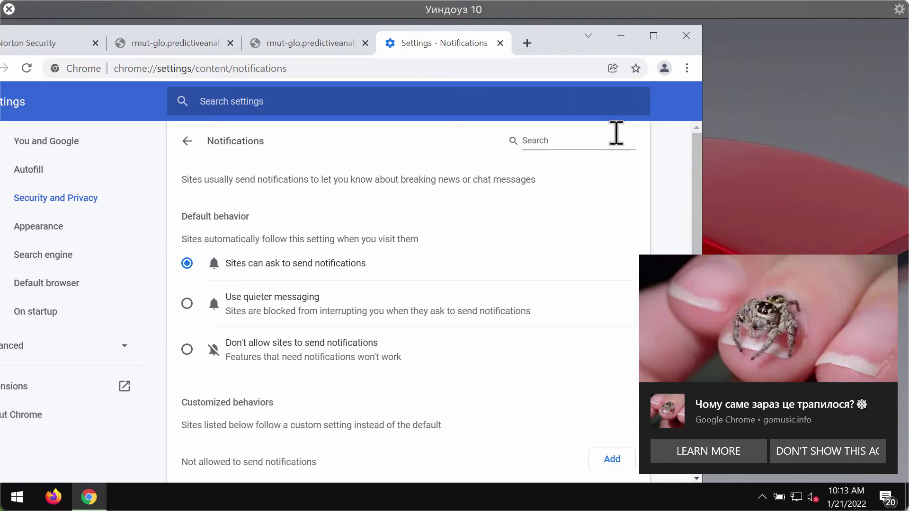
pyautogui.moveTo(700, 173)
pyautogui.mouseDown()
pyautogui.moveTo(692, 295)
pyautogui.moveTo(674, 354)
pyautogui.mouseUp()
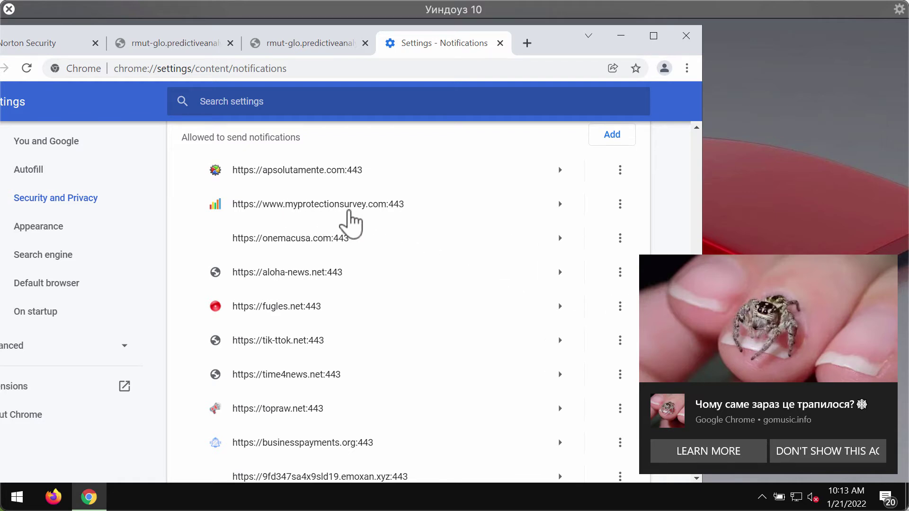
# Remove myprotectionsurvey.com from allowed notifications and glance at the fake Norton tab.
pyautogui.click(620, 204)
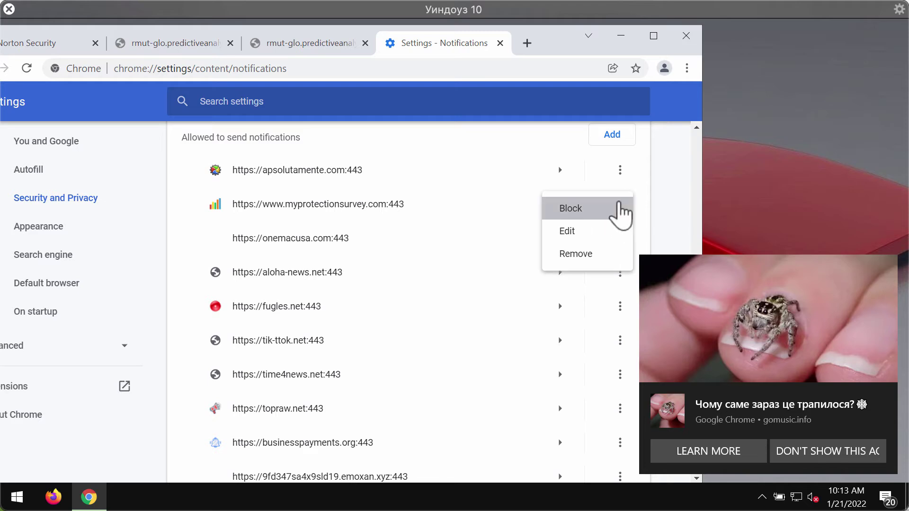
pyautogui.click(578, 254)
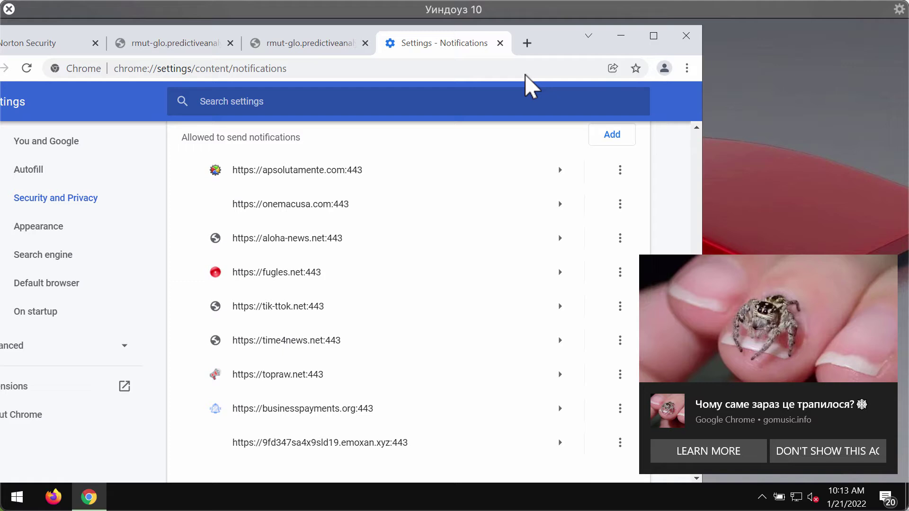
pyautogui.click(37, 46)
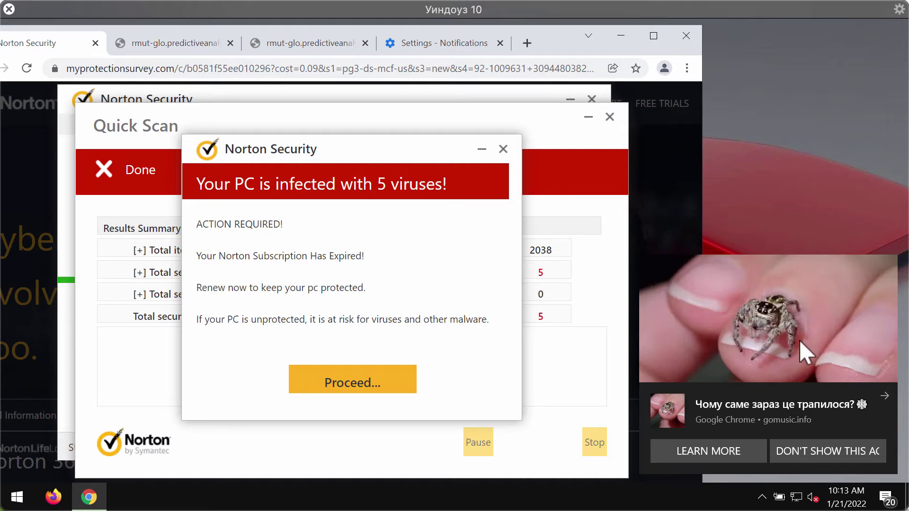
pyautogui.moveTo(768, 320)
pyautogui.click(448, 43)
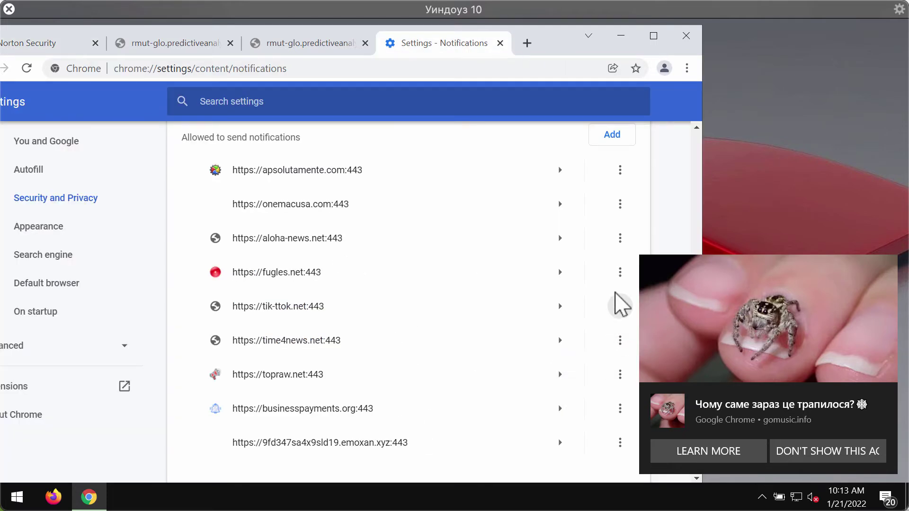
# Remove aloha-news.net, apsolutamente.com and onemacusa.com, then close the predictiveanalyst.com error tabs.
pyautogui.click(619, 239)
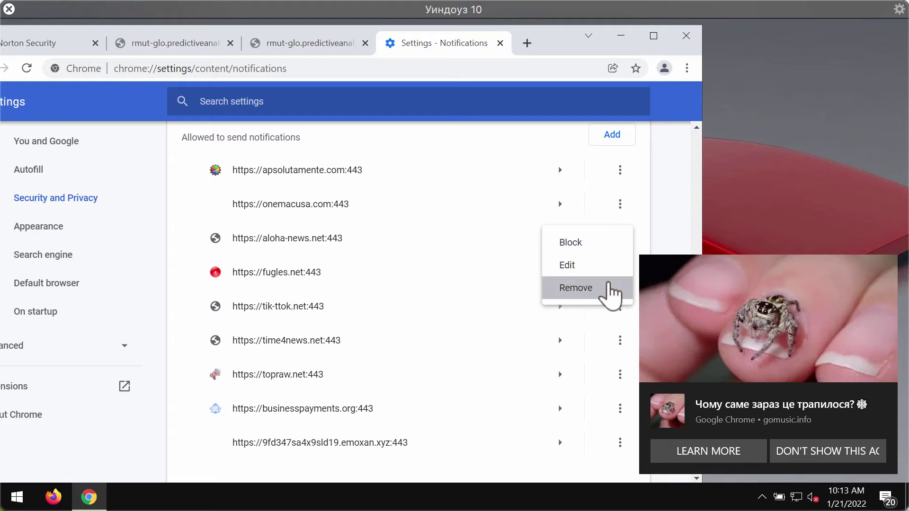
pyautogui.click(601, 285)
pyautogui.click(620, 186)
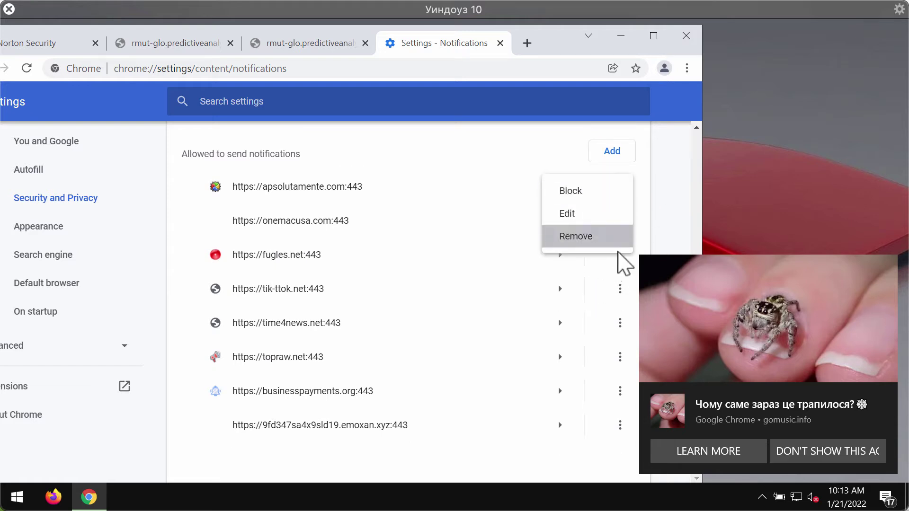
pyautogui.click(619, 247)
pyautogui.click(620, 221)
pyautogui.click(600, 268)
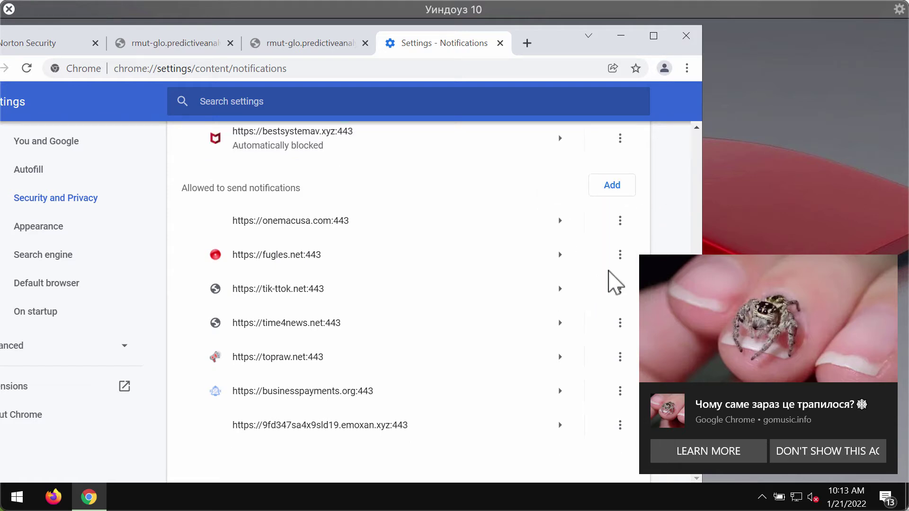
pyautogui.click(174, 43)
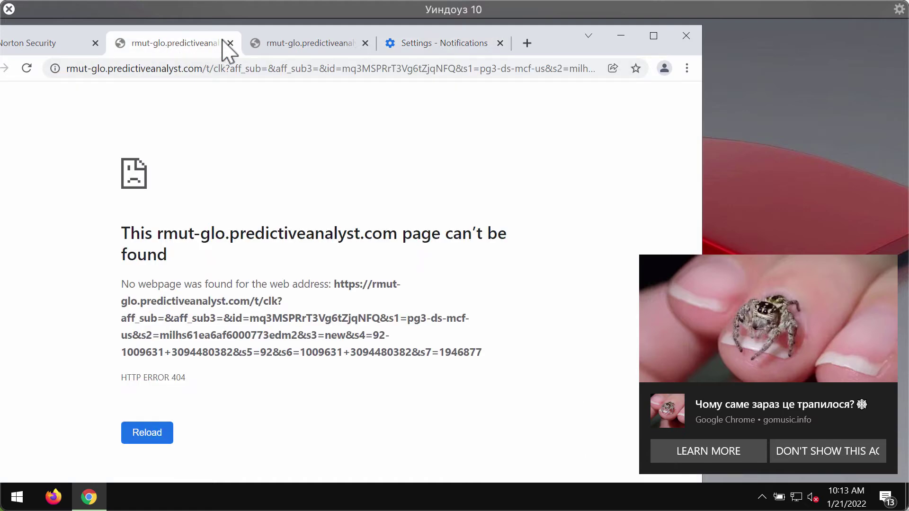
pyautogui.click(231, 45)
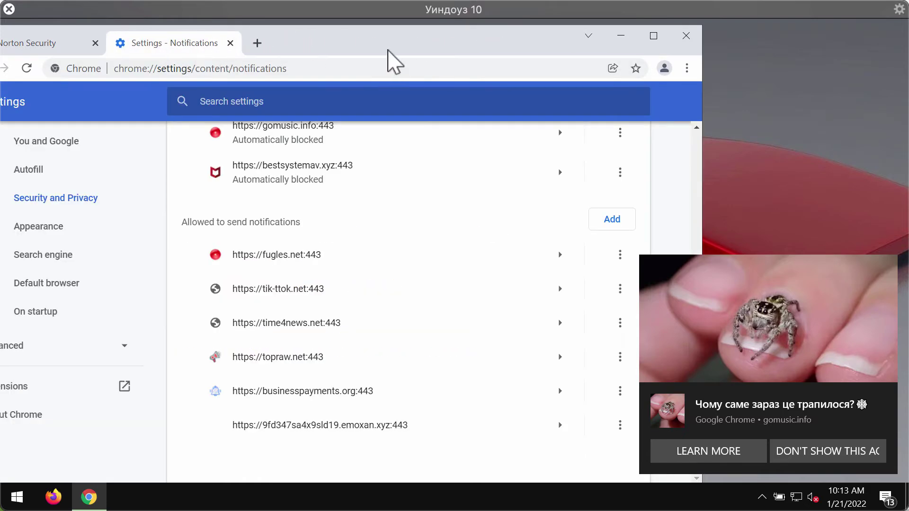
# Load combocleaner.com, close the Norton Security scam tab, and minimize Chrome.
pyautogui.moveTo(400, 49); pyautogui.dragTo(422, 51)
pyautogui.click(408, 71)
pyautogui.write('combocleaner.com')
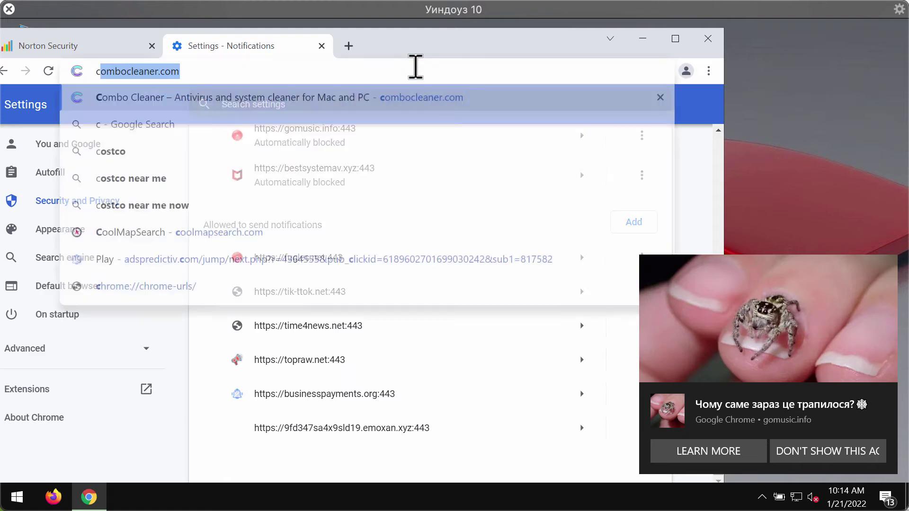
pyautogui.press('Return')
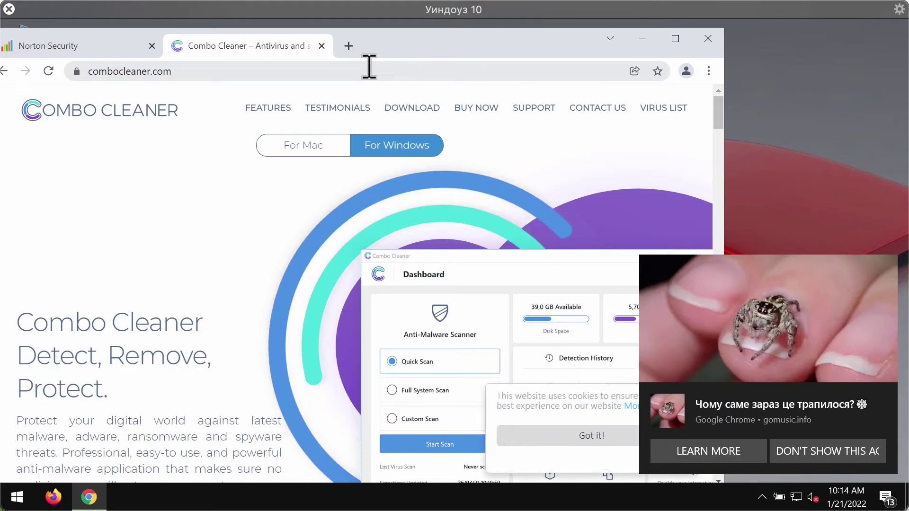
pyautogui.moveTo(393, 46); pyautogui.dragTo(447, 48)
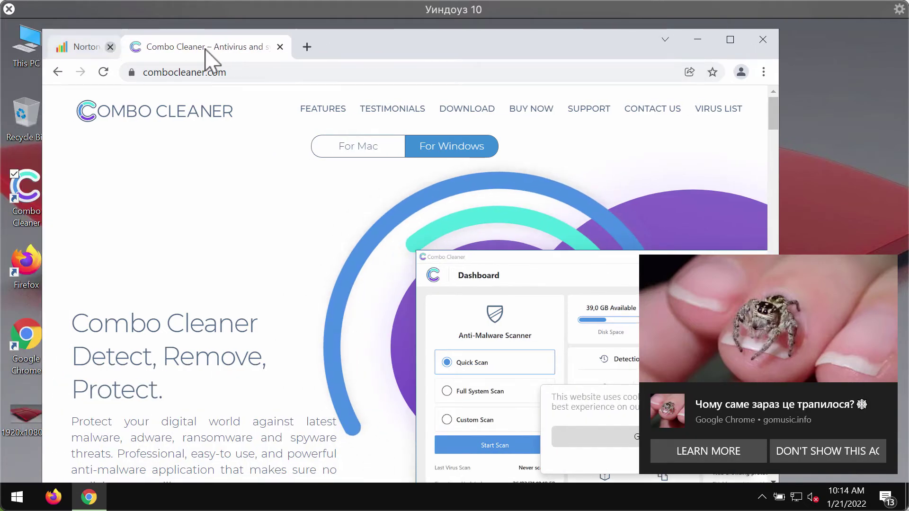
pyautogui.moveTo(298, 51); pyautogui.dragTo(312, 52)
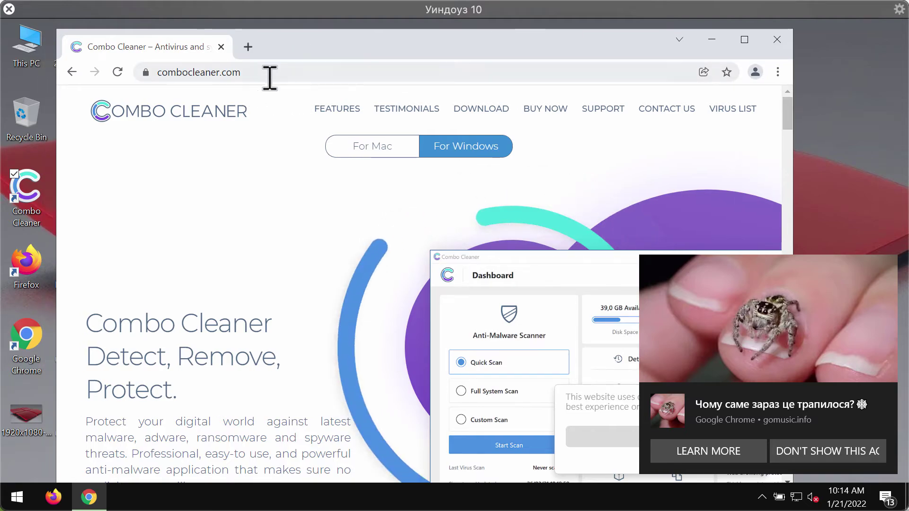
pyautogui.scroll(-5, 342, 306)
pyautogui.scroll(-5, 284, 284)
pyautogui.scroll(2, 215, 263)
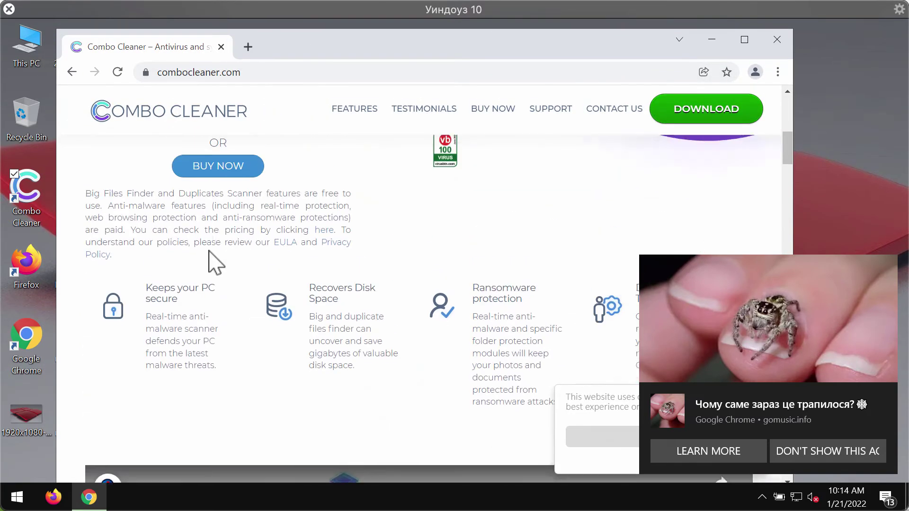
pyautogui.scroll(4, 227, 241)
pyautogui.scroll(3, 227, 242)
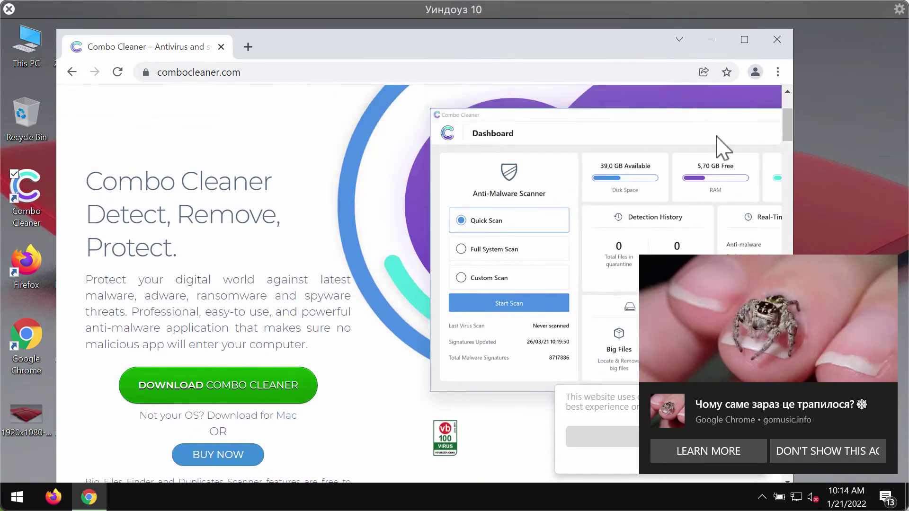
pyautogui.click(712, 40)
# Launch Combo Cleaner from the desktop icon and start a Quick Scan.
pyautogui.doubleClick(29, 196)
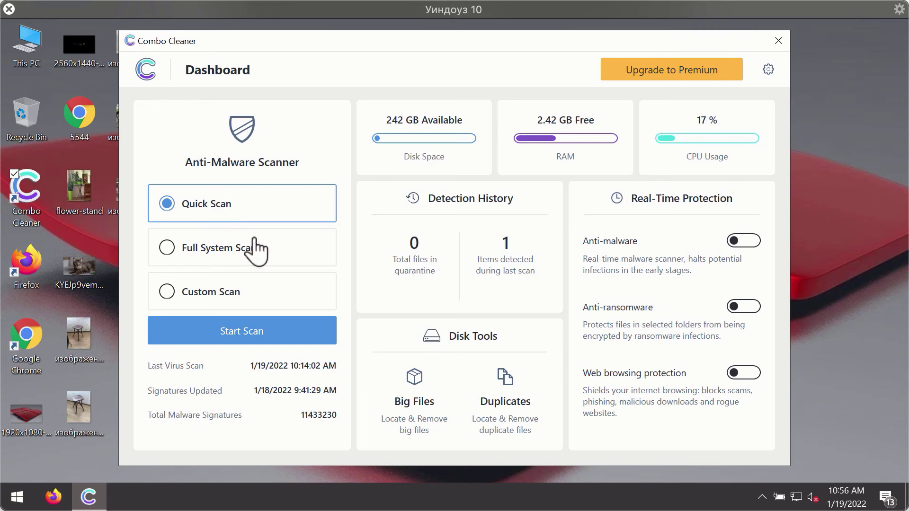
pyautogui.click(274, 332)
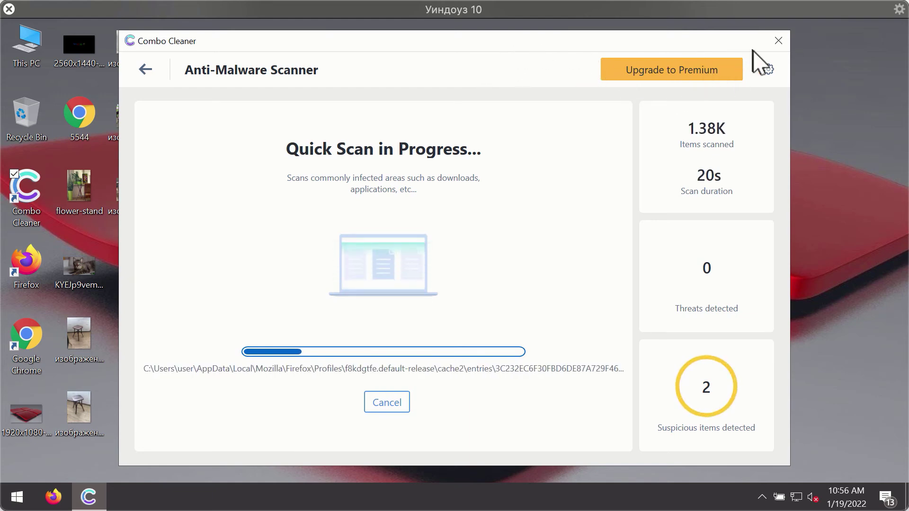
# Open Combo Cleaner's Settings on the Anti-Ransomware tab.
pyautogui.click(769, 69)
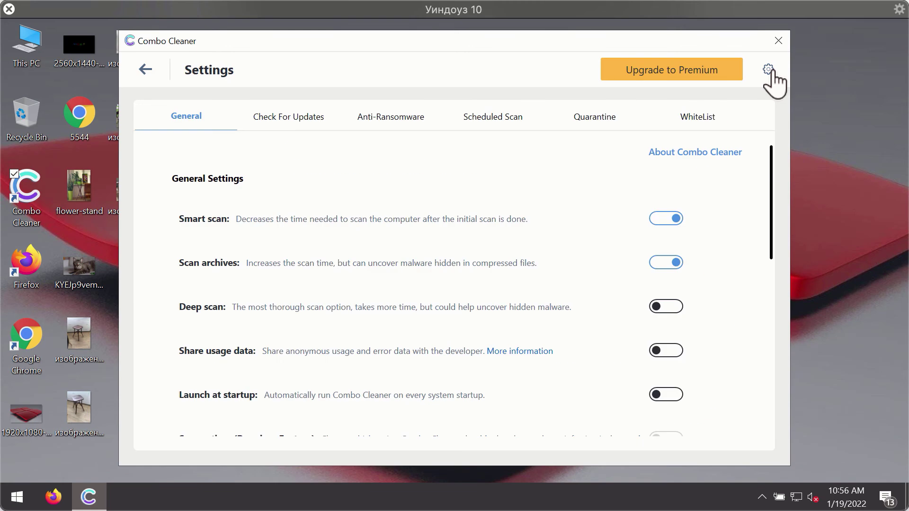
pyautogui.click(384, 121)
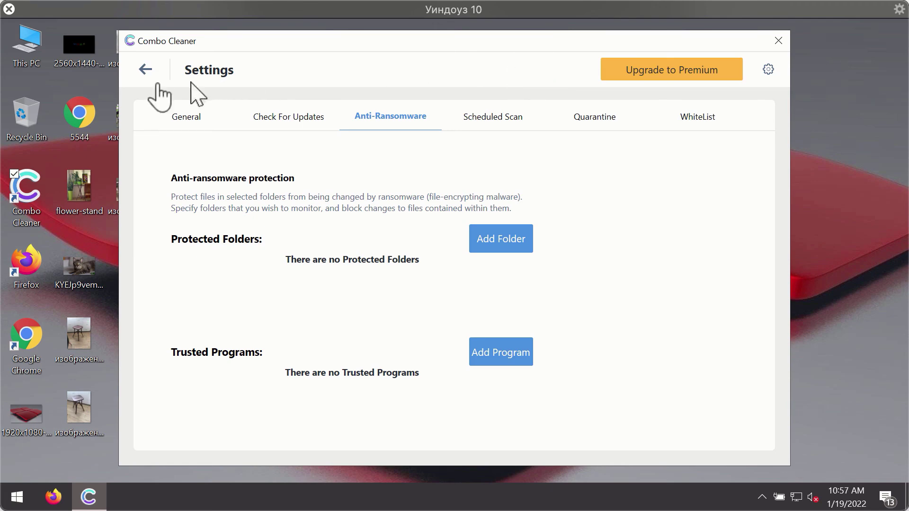
# Return to the dashboard and cancel the running Quick Scan, confirming with Yes.
pyautogui.click(145, 70)
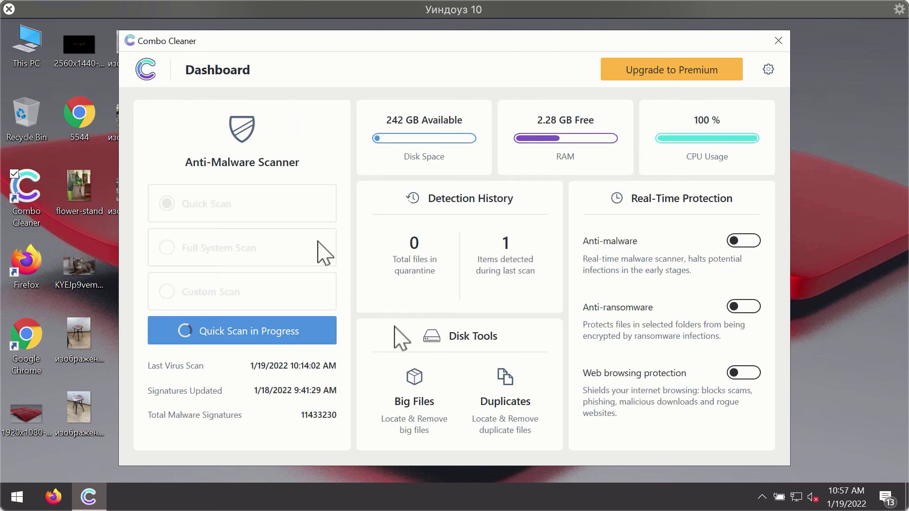
pyautogui.click(272, 334)
pyautogui.click(387, 402)
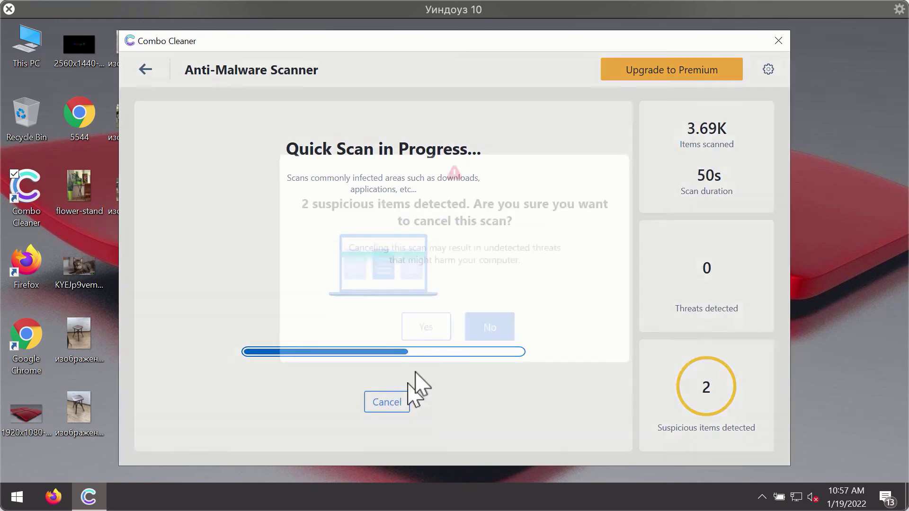
pyautogui.click(430, 327)
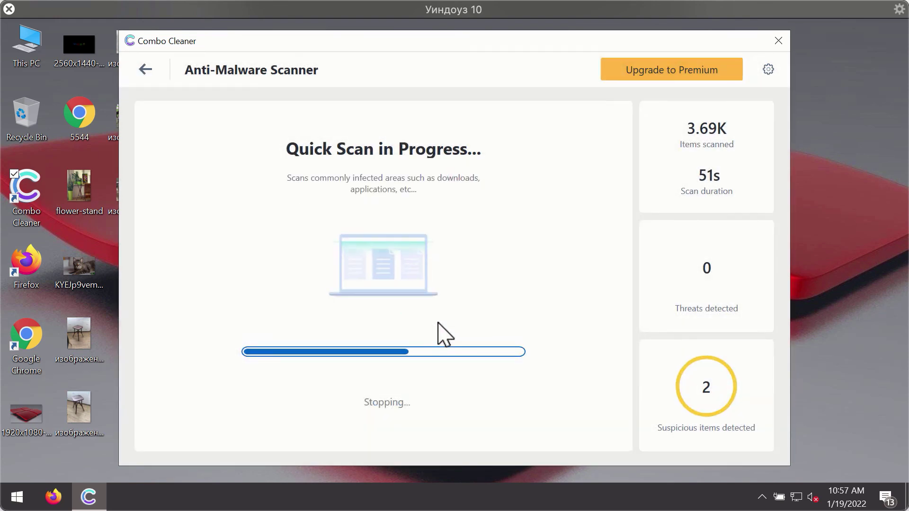